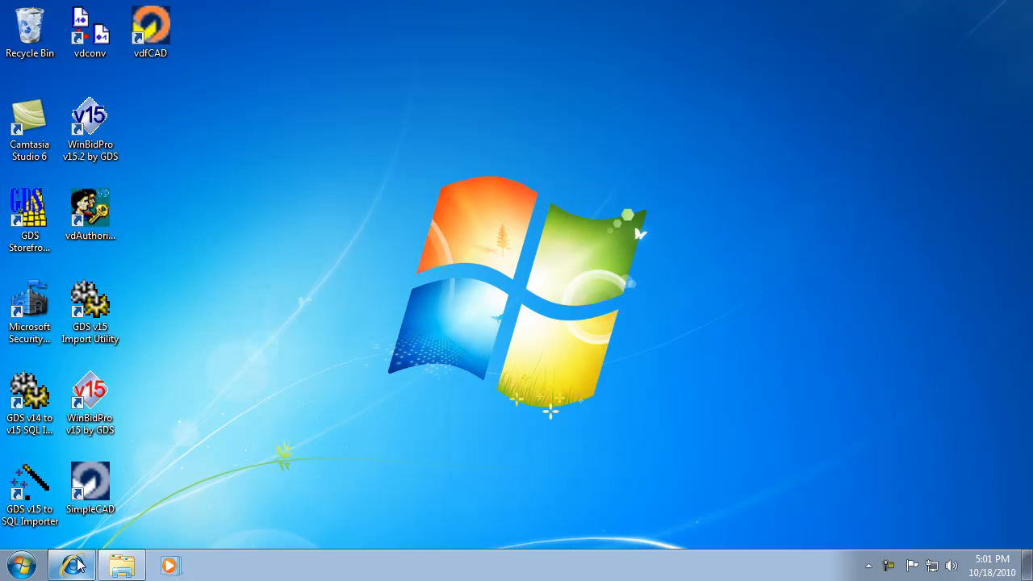
Step: Switch to Internet Explorer and open the Download v15 page from the gdsestimating.com home page
{"action": "mouse_move", "coordinate": [75, 567]}
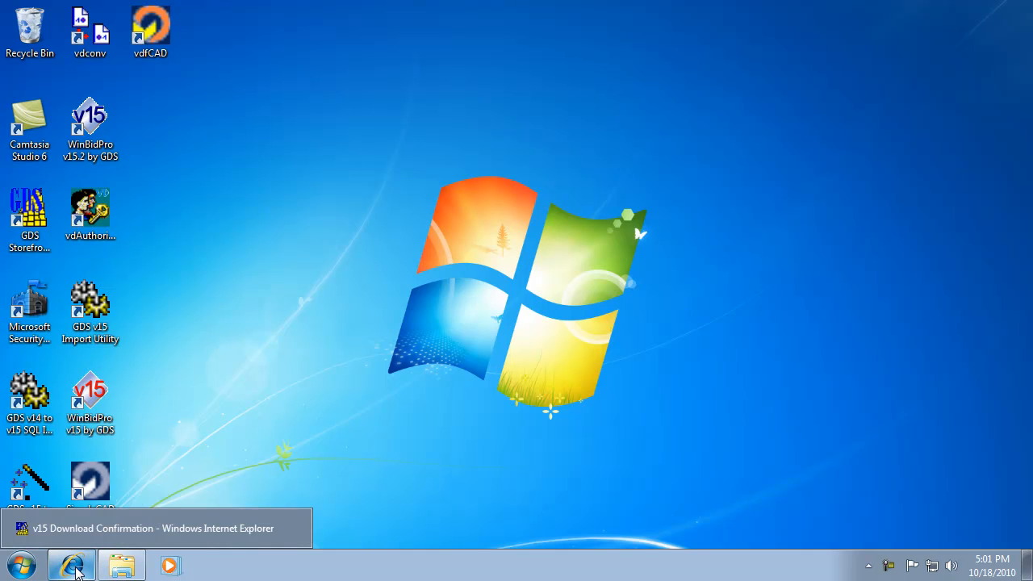
{"action": "left_click", "coordinate": [154, 528]}
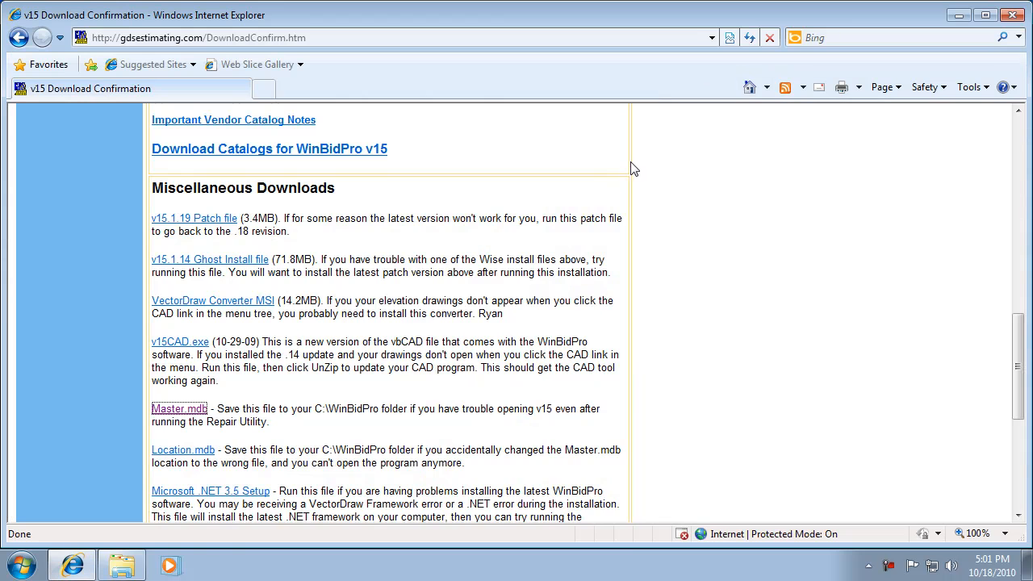
{"action": "left_click", "coordinate": [1019, 138]}
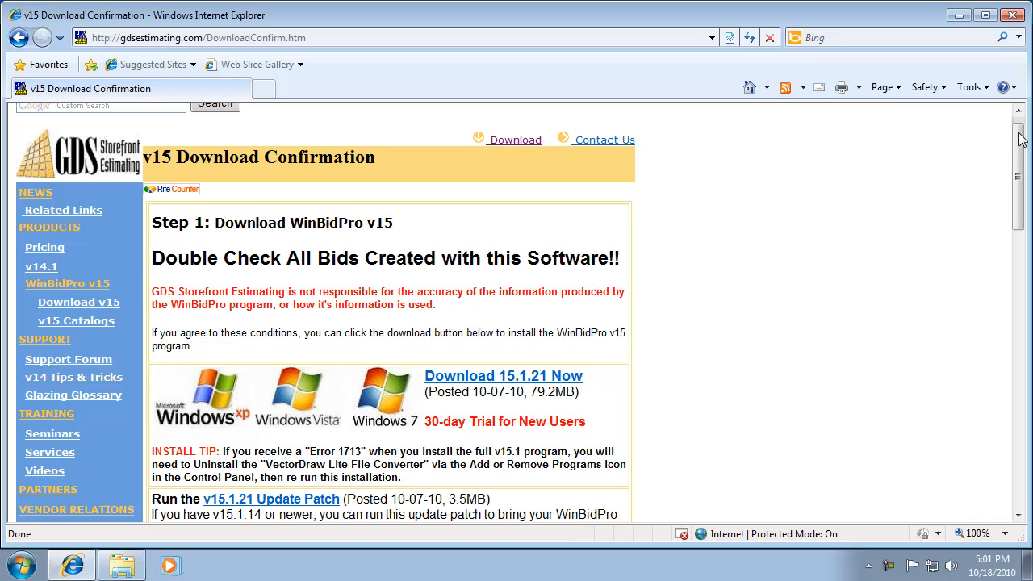
{"action": "left_click", "coordinate": [172, 37]}
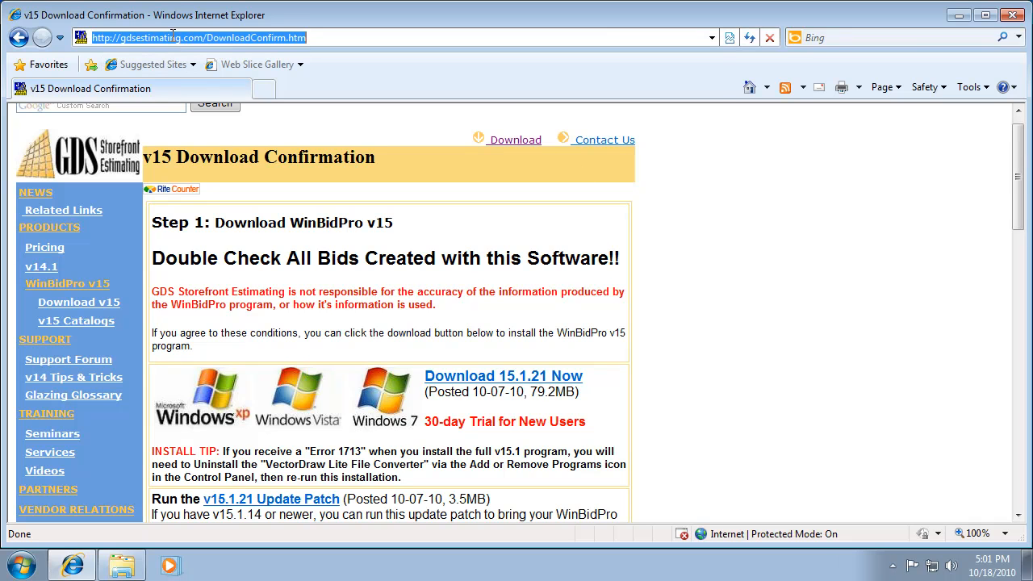
{"action": "type", "text": "gds"}
{"action": "key", "text": "Down"}
{"action": "key", "text": "Return"}
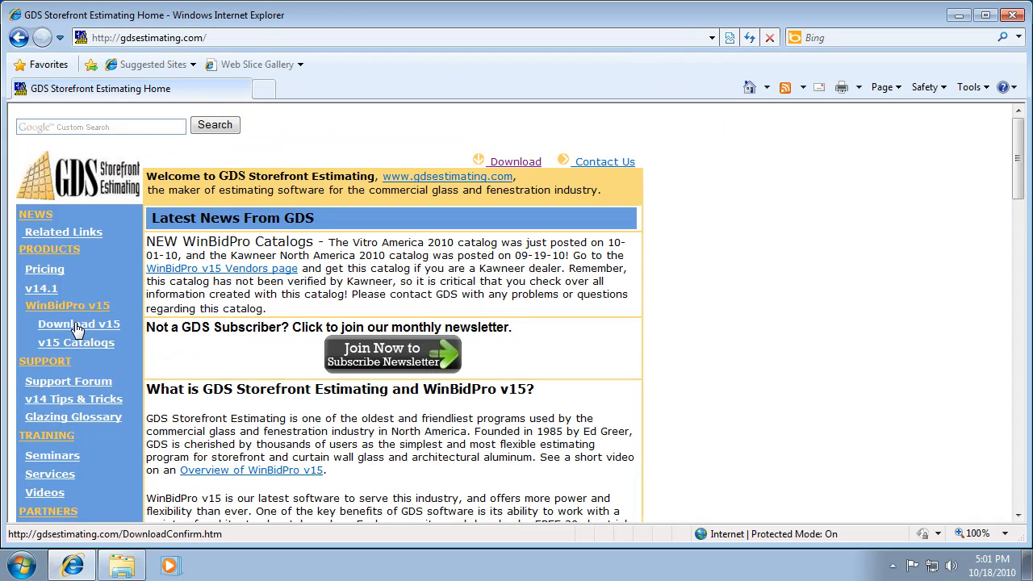
{"action": "left_click", "coordinate": [78, 327]}
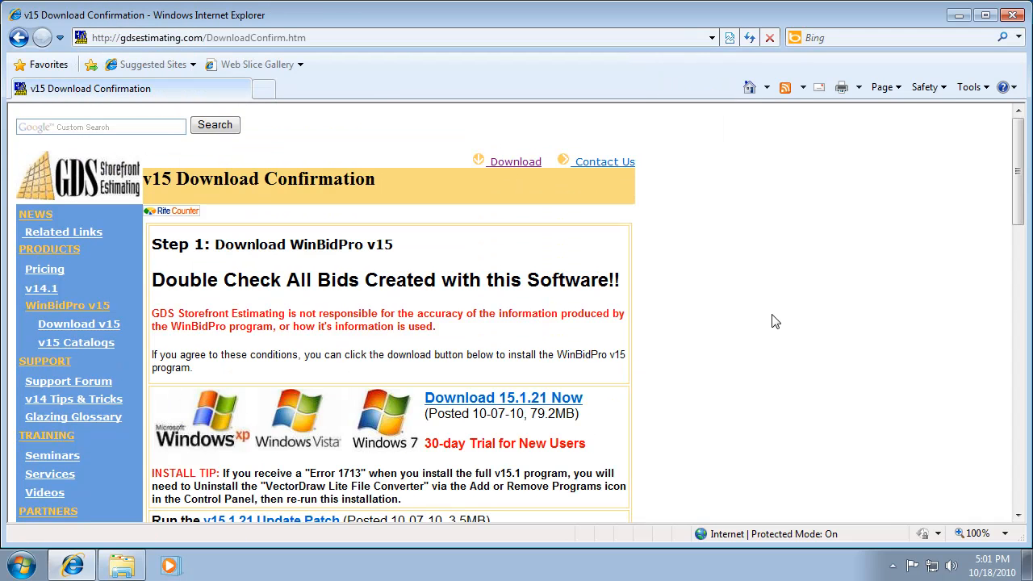
Step: Download Master.mdb from the Miscellaneous Downloads section and save it in C:\WinBidPro, replacing the existing file
{"action": "scroll", "coordinate": [722, 321], "scroll_direction": "down", "scroll_amount": 10}
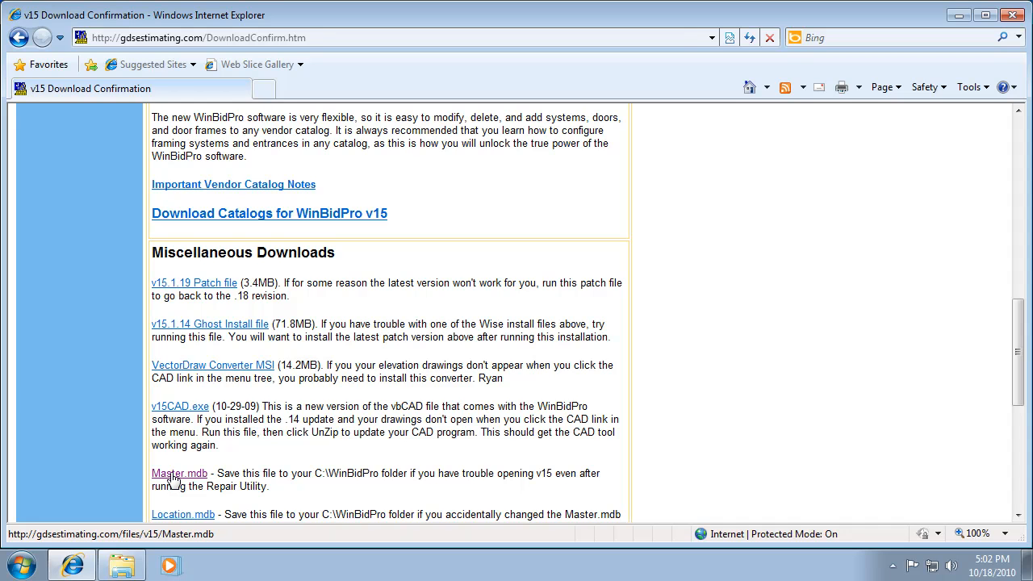
{"action": "left_click", "coordinate": [173, 476]}
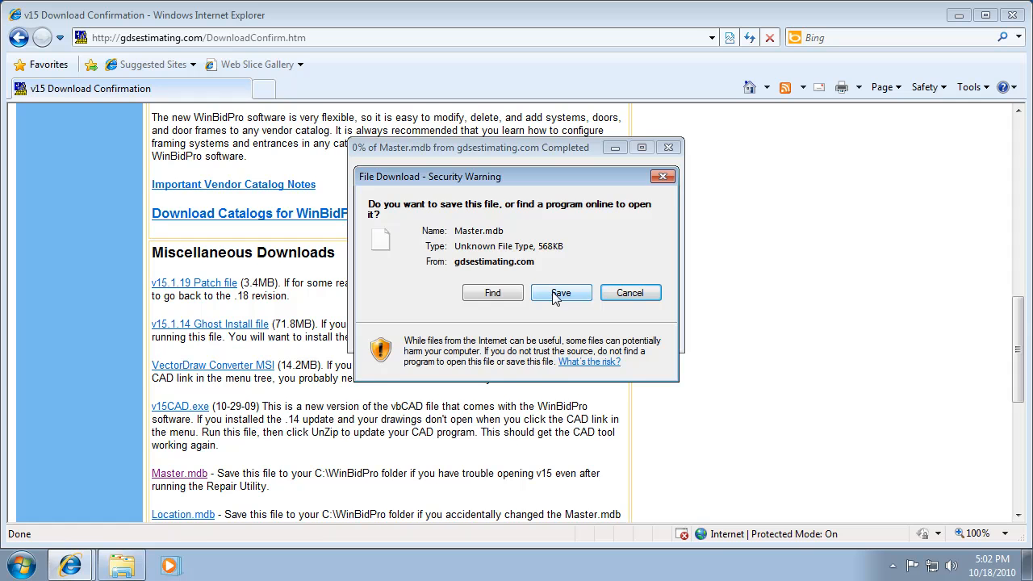
{"action": "left_click", "coordinate": [558, 293]}
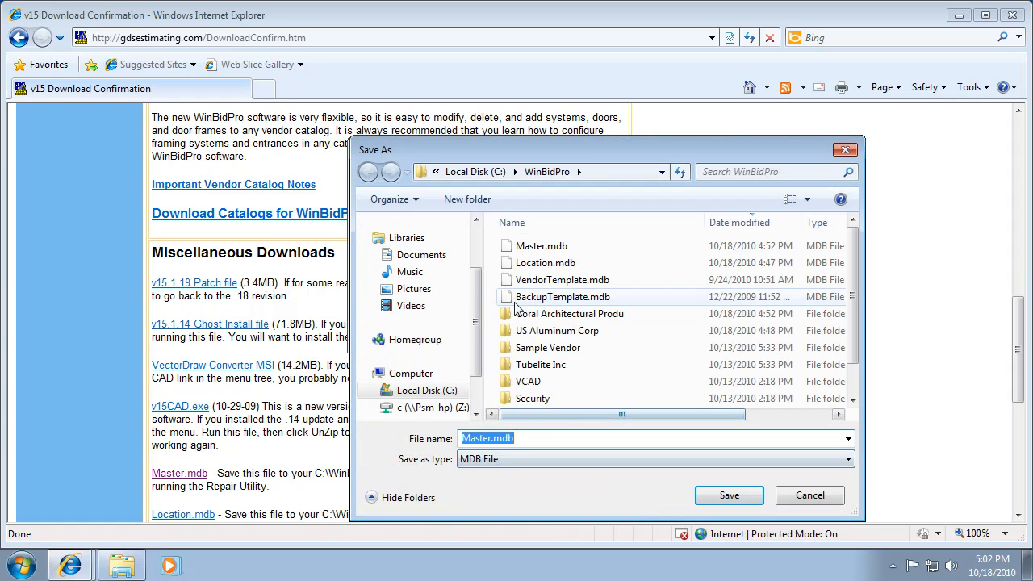
{"action": "left_click", "coordinate": [480, 177]}
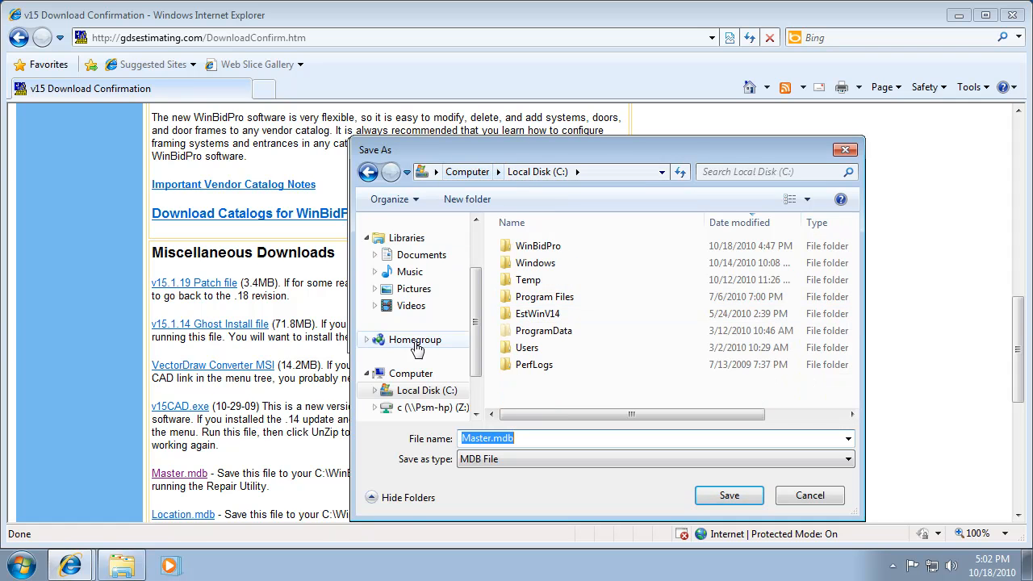
{"action": "left_click", "coordinate": [427, 391]}
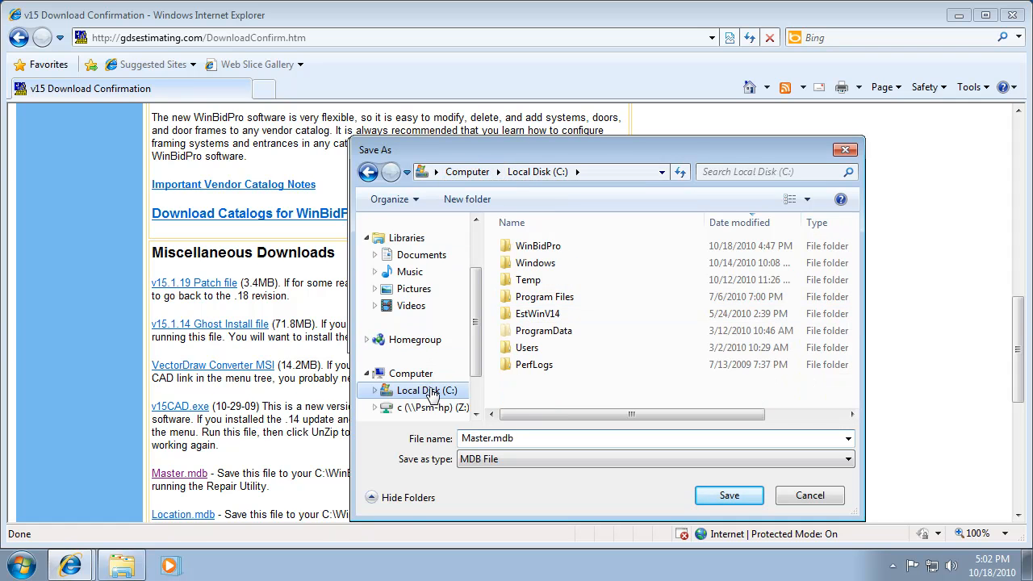
{"action": "double_click", "coordinate": [533, 254]}
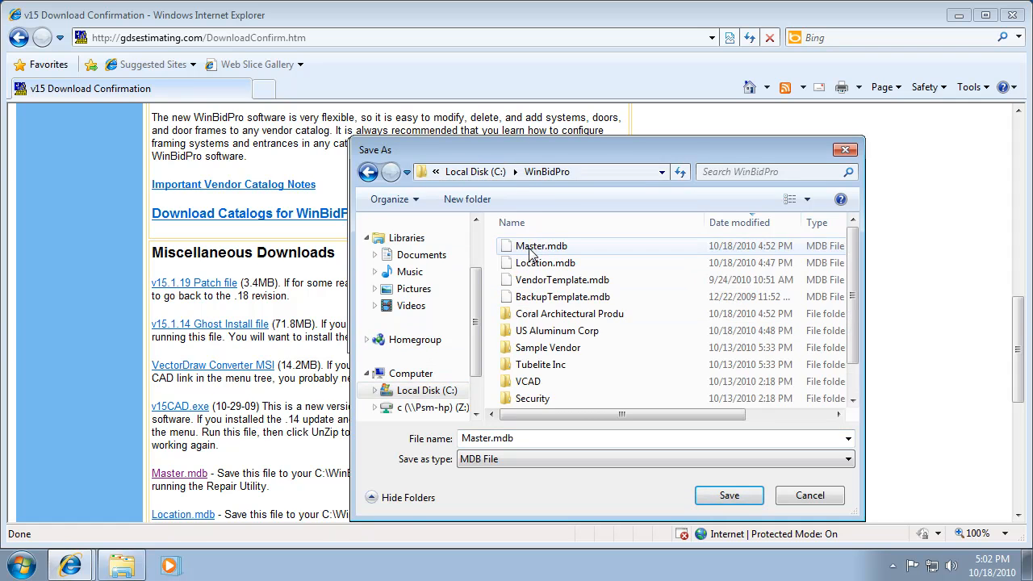
{"action": "left_click", "coordinate": [725, 496]}
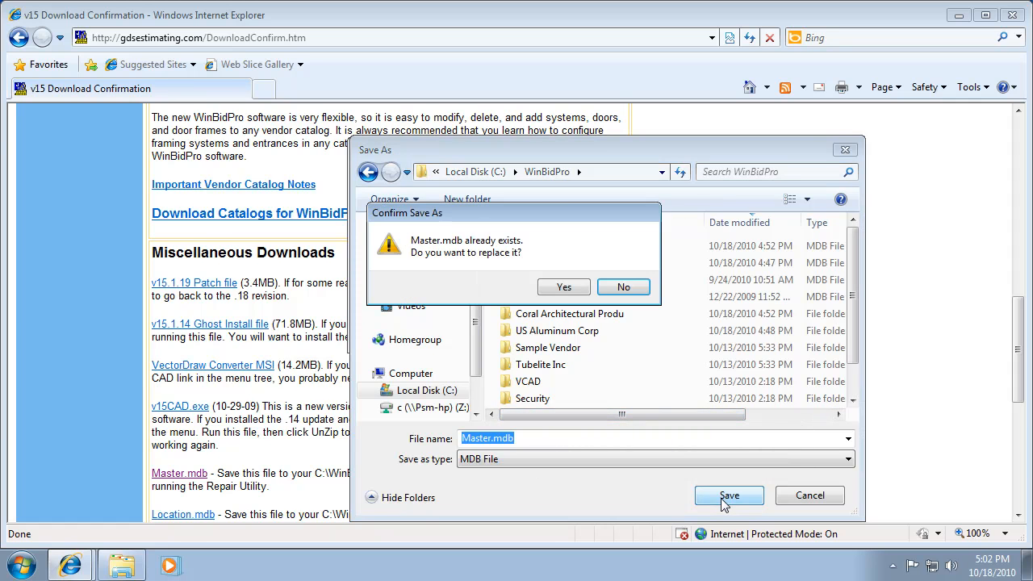
{"action": "left_click", "coordinate": [564, 288]}
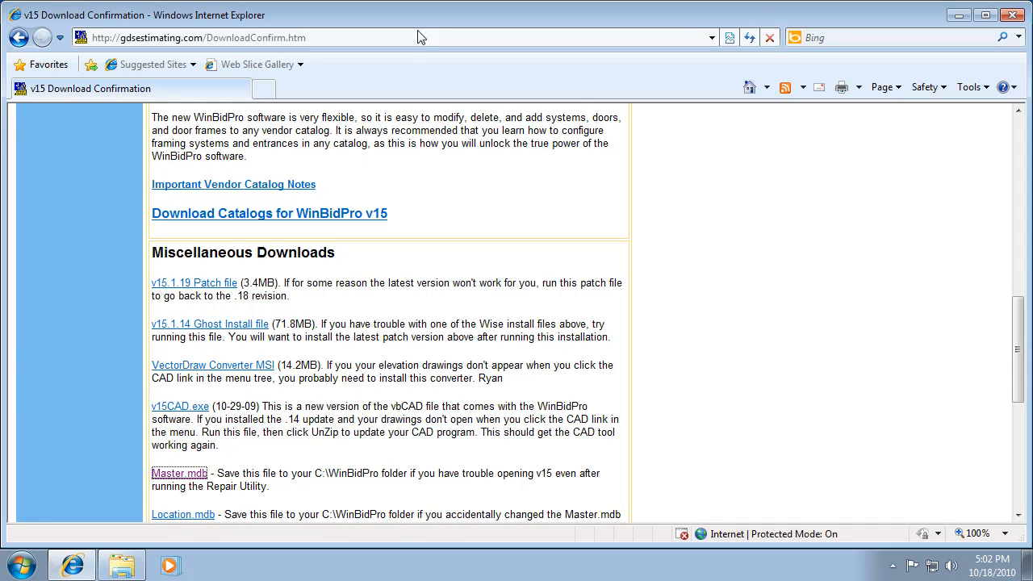
Step: Minimize the browser, start WinBidPro v15 and open the GDS Users list from the login window
{"action": "left_click", "coordinate": [959, 14]}
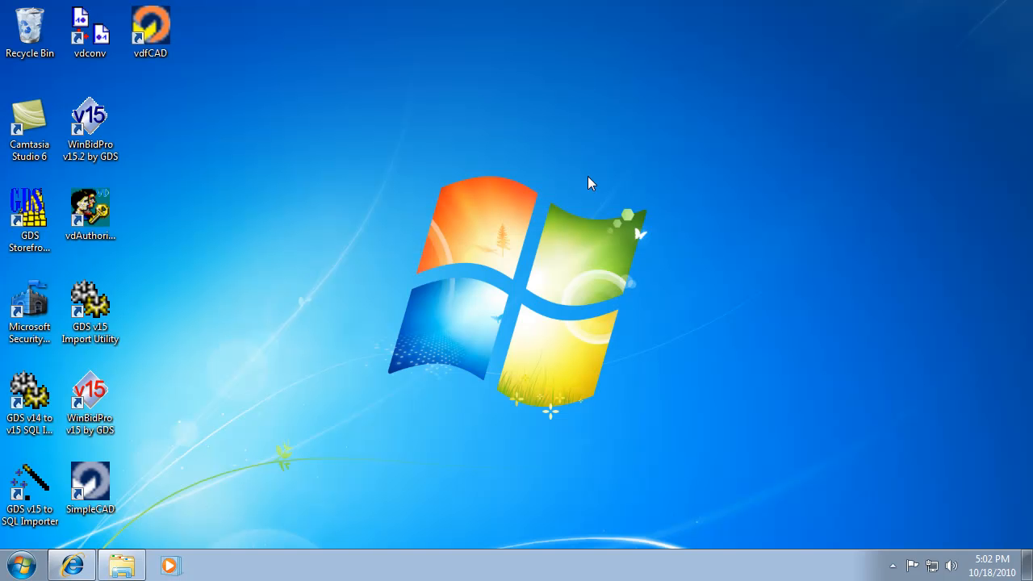
{"action": "double_click", "coordinate": [84, 390]}
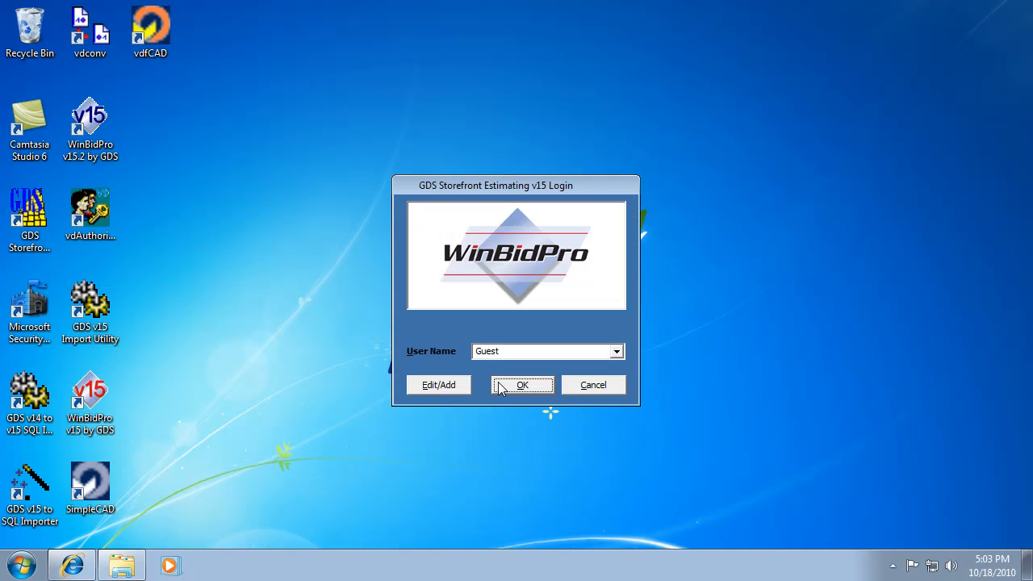
{"action": "left_click", "coordinate": [616, 352]}
{"action": "left_click", "coordinate": [616, 352]}
{"action": "left_click", "coordinate": [440, 385]}
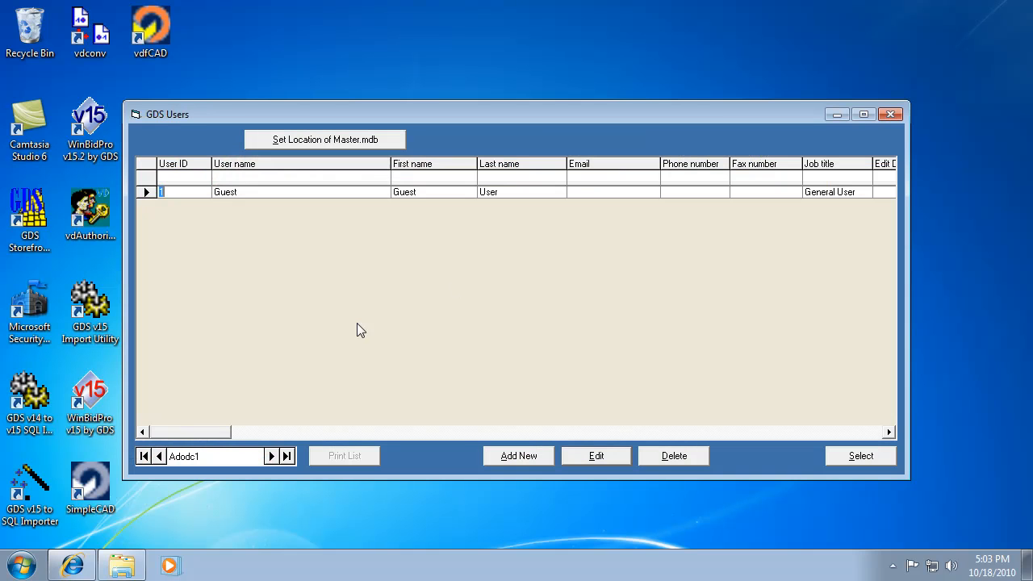
Step: Add a new user with a first name, last name and user name, and log in with that user selected
{"action": "left_click", "coordinate": [517, 456]}
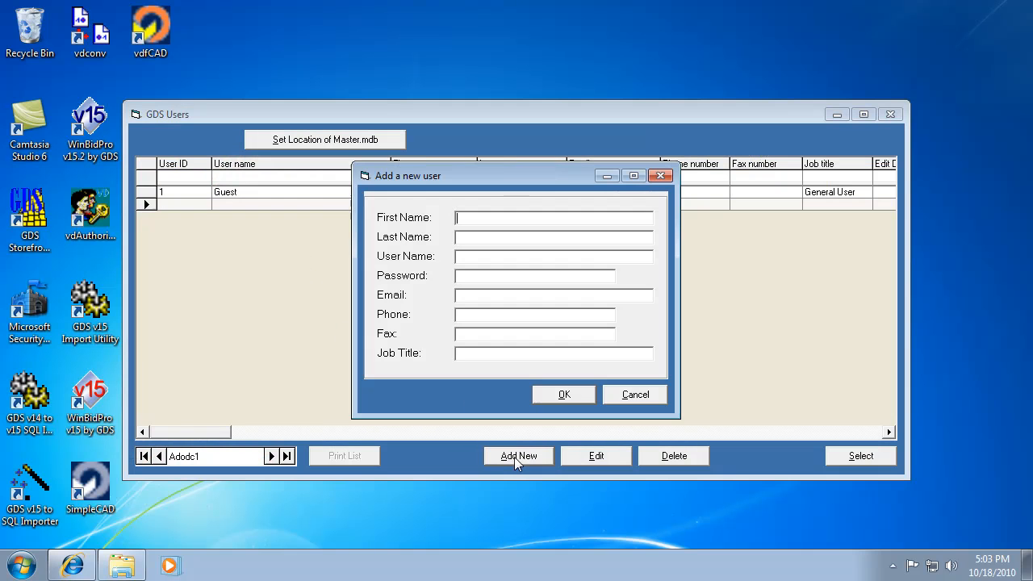
{"action": "type", "text": "John"}
{"action": "key", "text": "Tab"}
{"action": "left_click", "coordinate": [562, 395]}
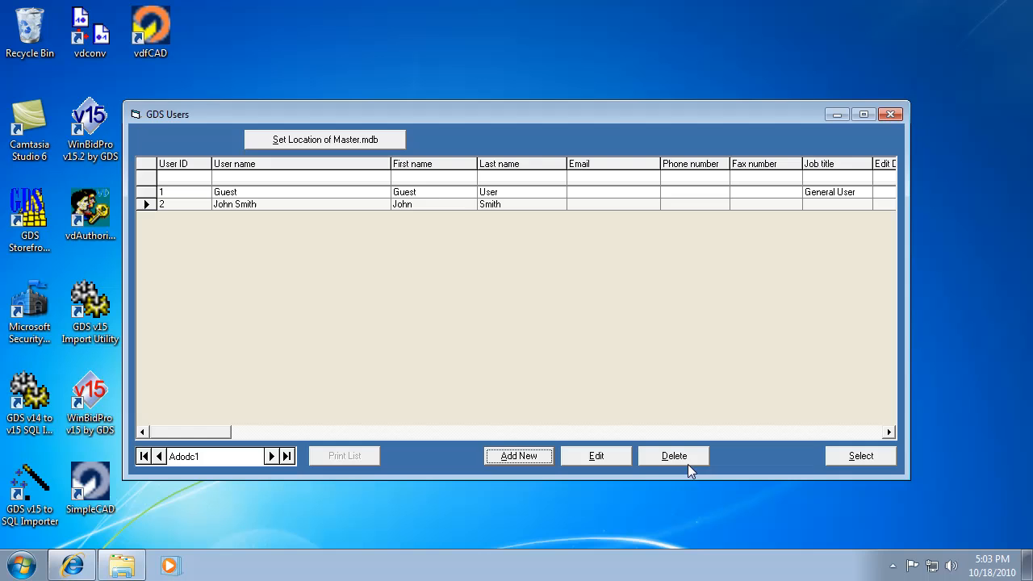
{"action": "left_click", "coordinate": [843, 455]}
{"action": "left_click", "coordinate": [536, 386]}
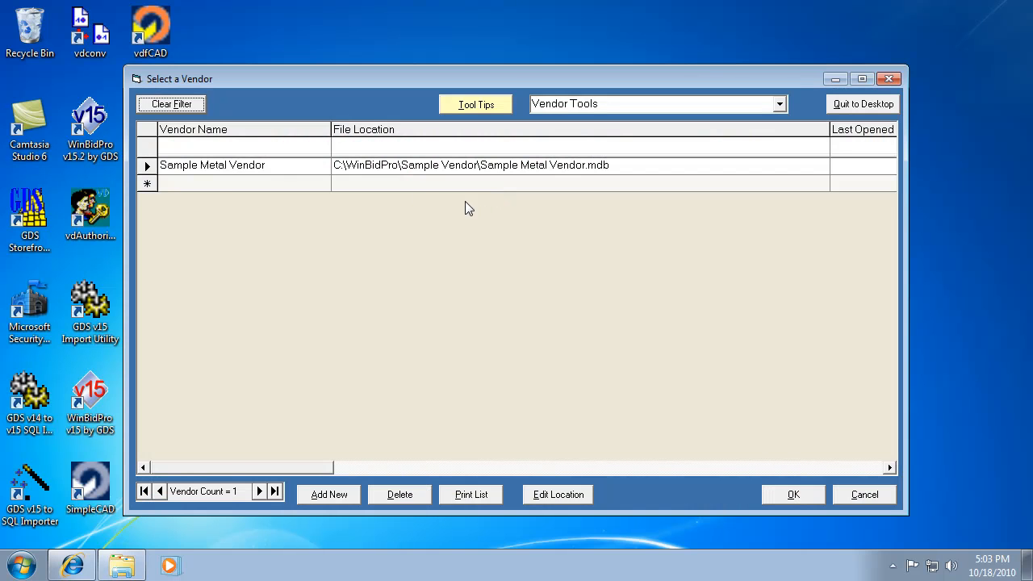
Step: Add the vendor file Coral Architectural Produu.mdb from the Coral Architectural Produ folder in C:\WinBidPro to the vendor list
{"action": "left_click", "coordinate": [323, 494]}
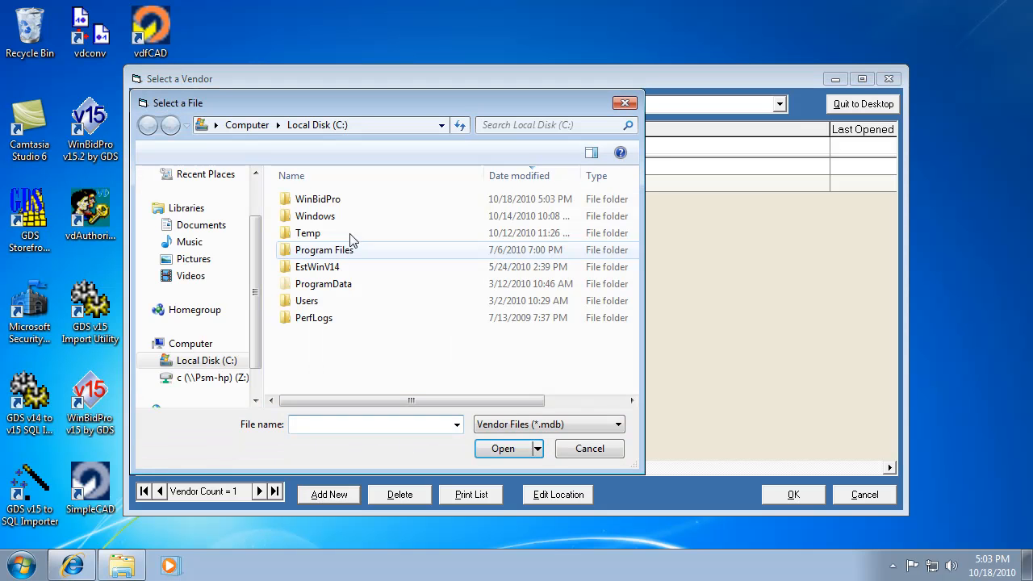
{"action": "double_click", "coordinate": [300, 201]}
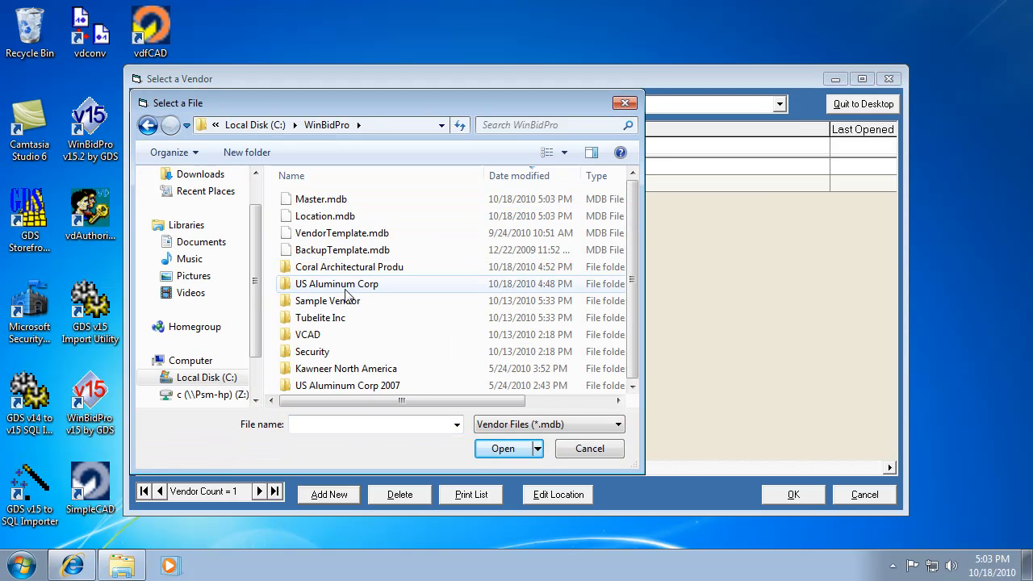
{"action": "double_click", "coordinate": [334, 267]}
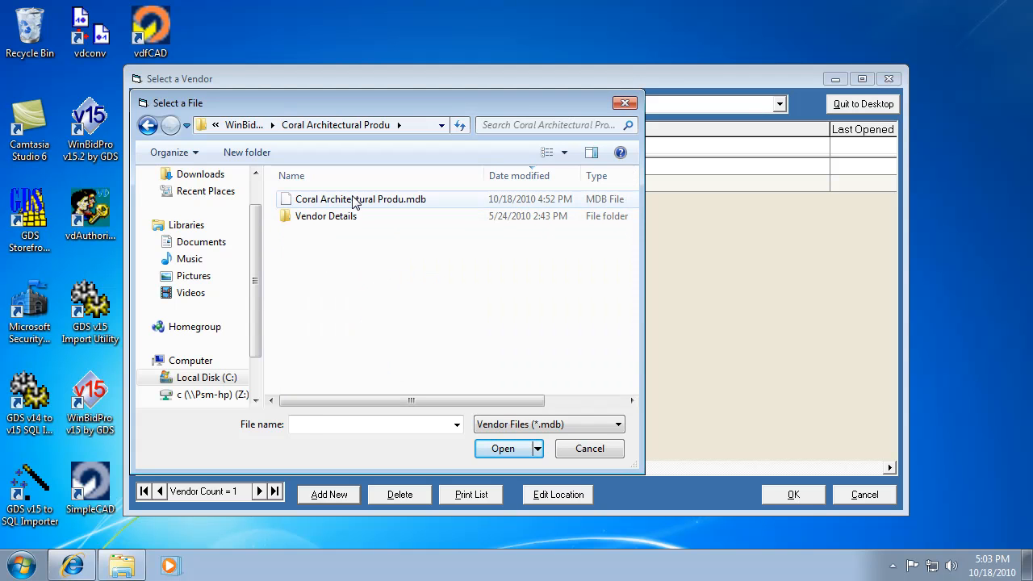
{"action": "left_click", "coordinate": [353, 202]}
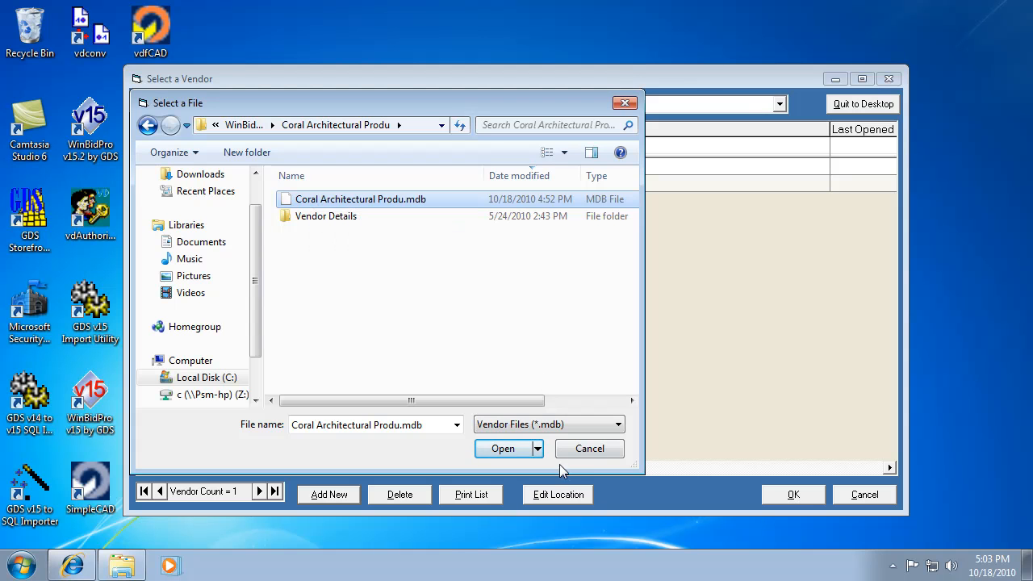
{"action": "left_click", "coordinate": [503, 450]}
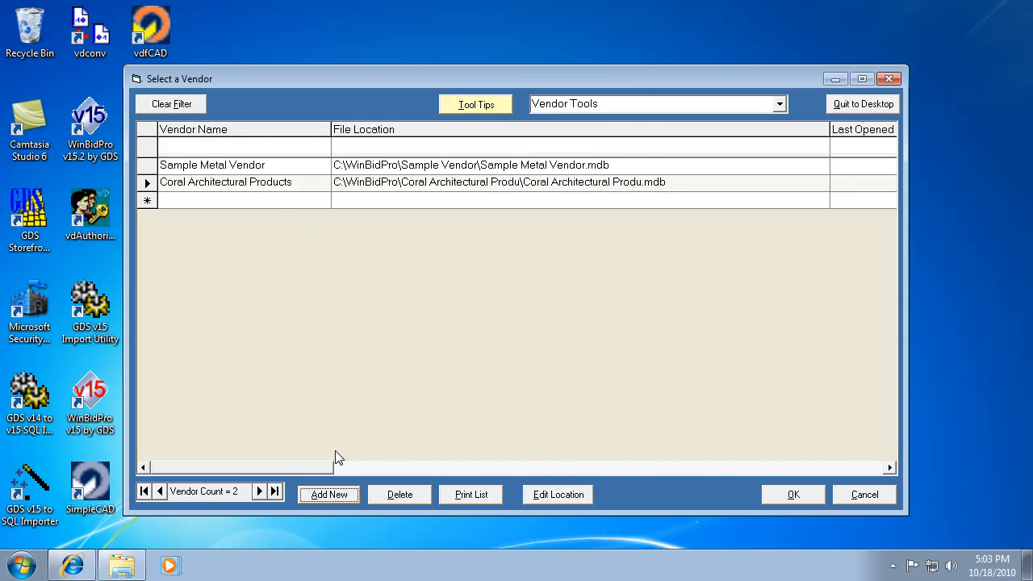
Step: Add the vendor file US Aluminum Corp 2009 r1.mdb from C:\WinBidPro\US Aluminum Corp to the vendor list
{"action": "left_click", "coordinate": [330, 493]}
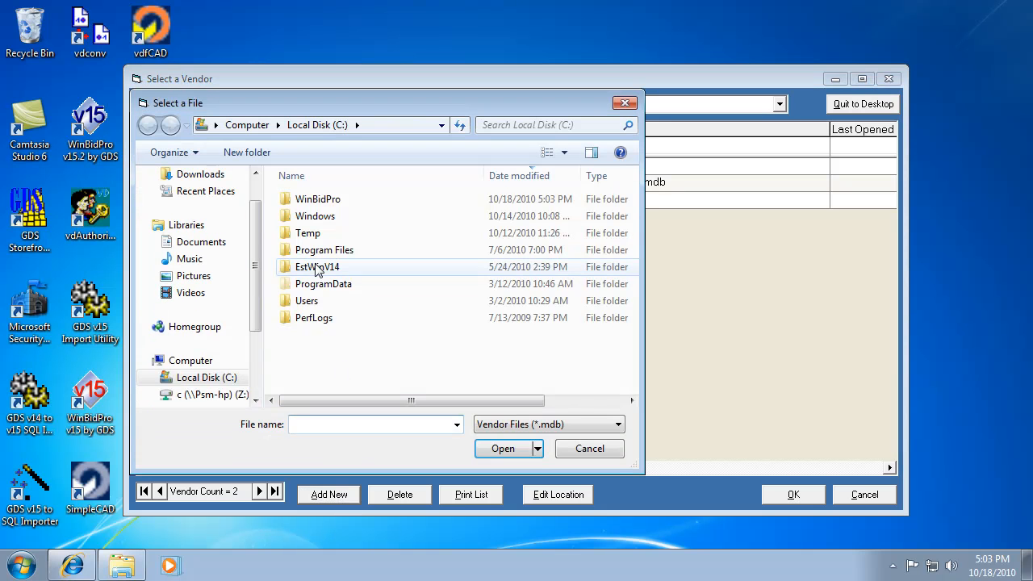
{"action": "double_click", "coordinate": [314, 202]}
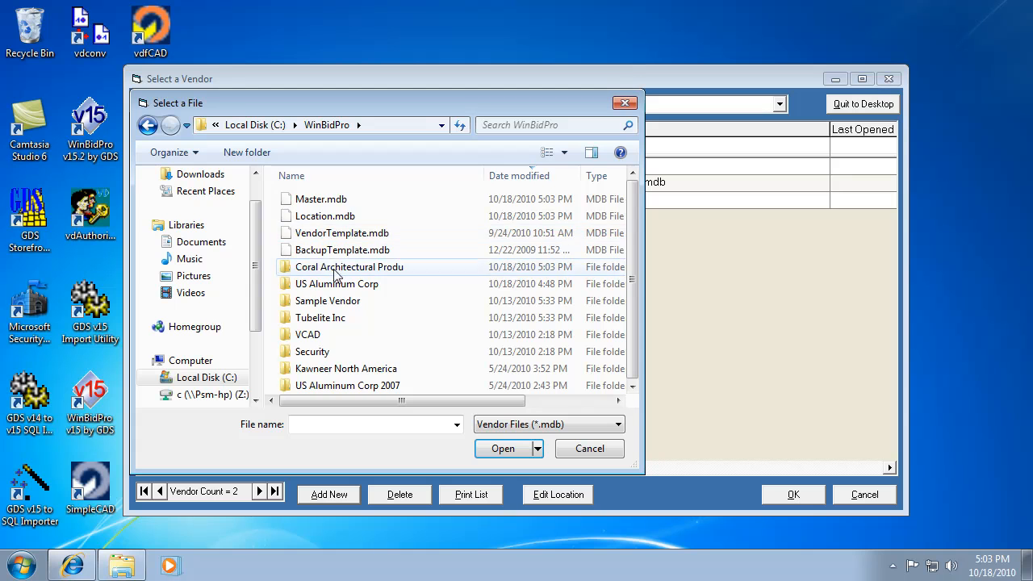
{"action": "double_click", "coordinate": [333, 286]}
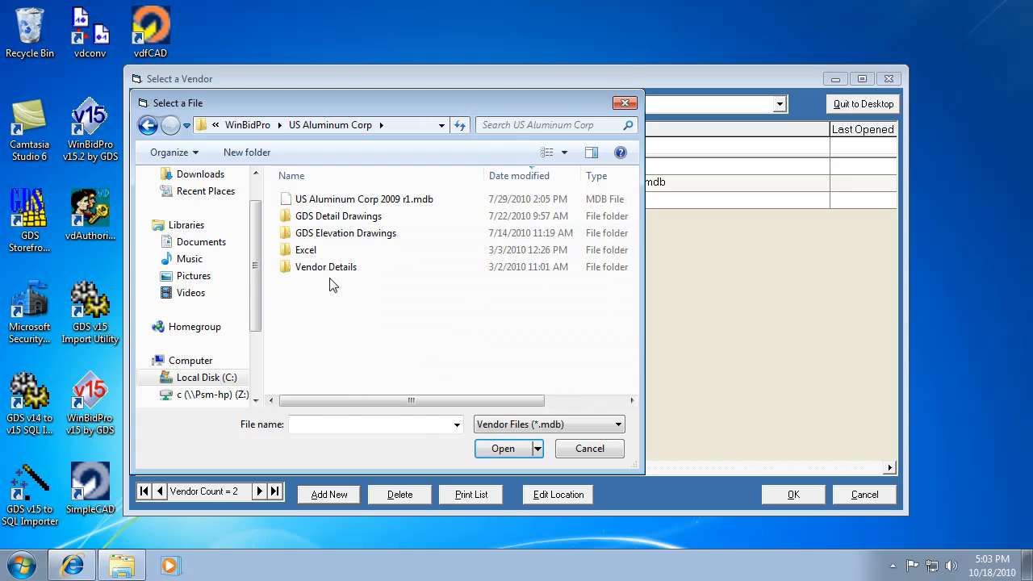
{"action": "left_click", "coordinate": [327, 202]}
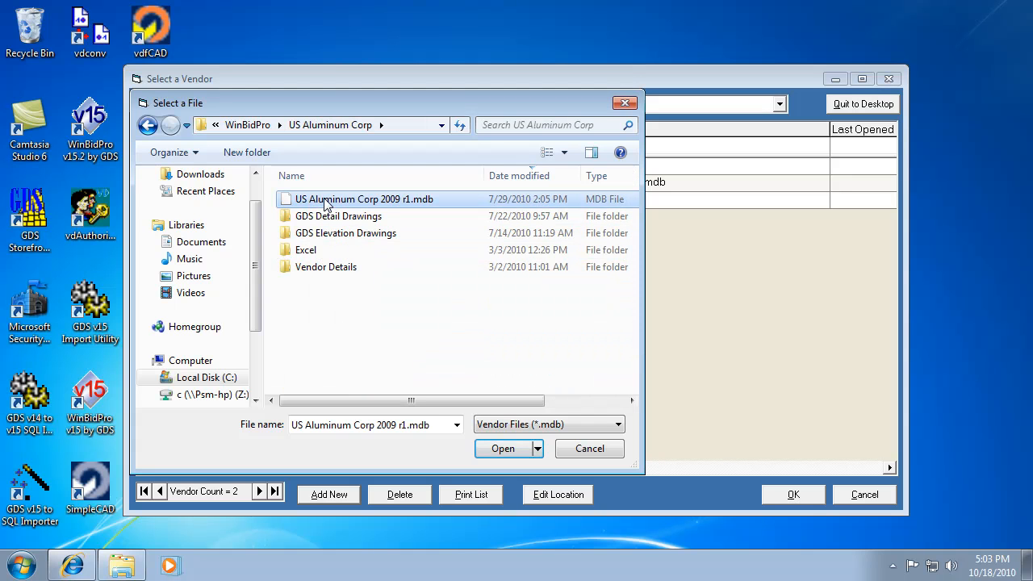
{"action": "left_click", "coordinate": [503, 448]}
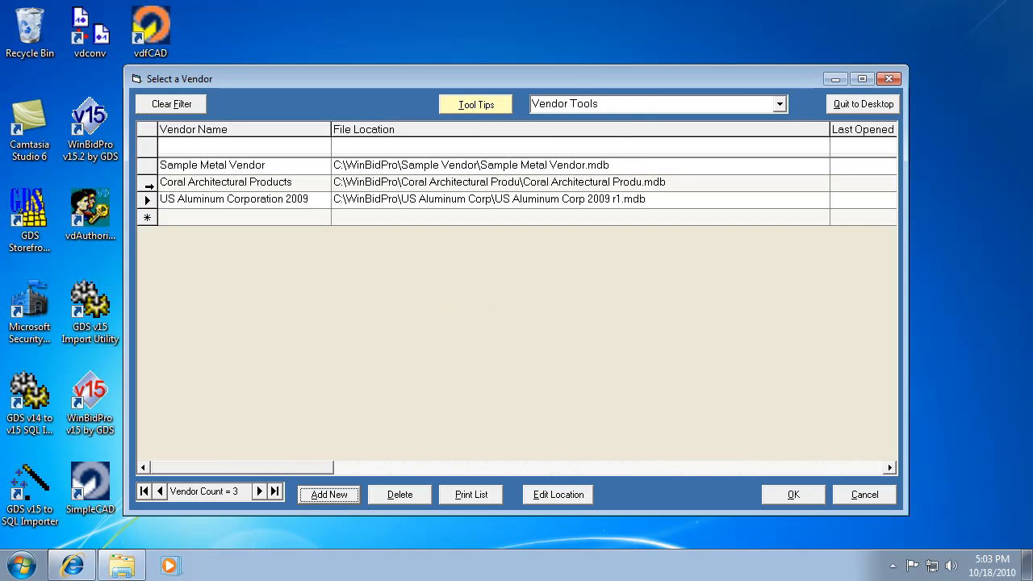
Step: Open GDS Sample Job of the Coral Architectural Products vendor, dismiss the new-user tips and maximize the main window
{"action": "double_click", "coordinate": [148, 184]}
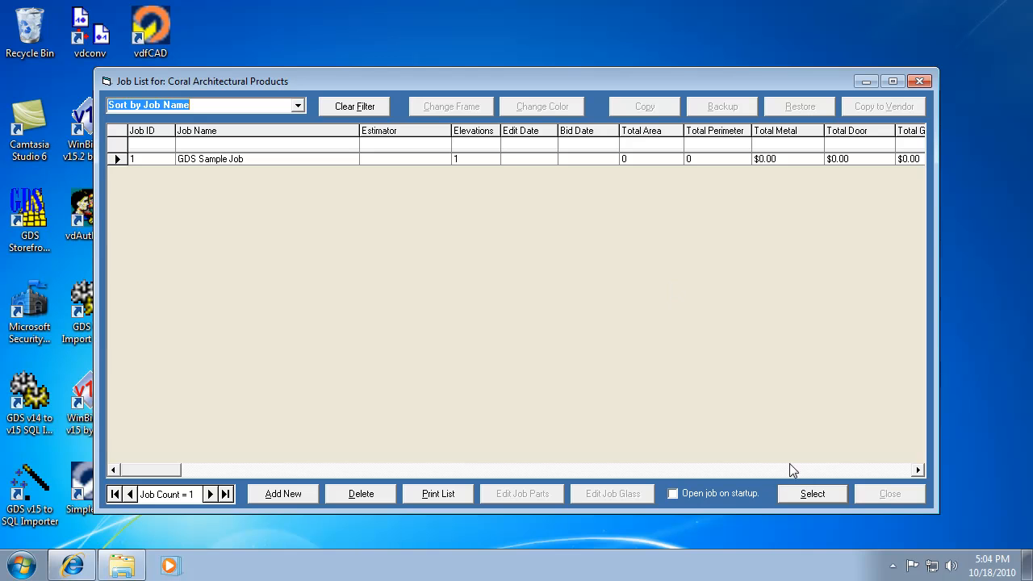
{"action": "left_click", "coordinate": [803, 497]}
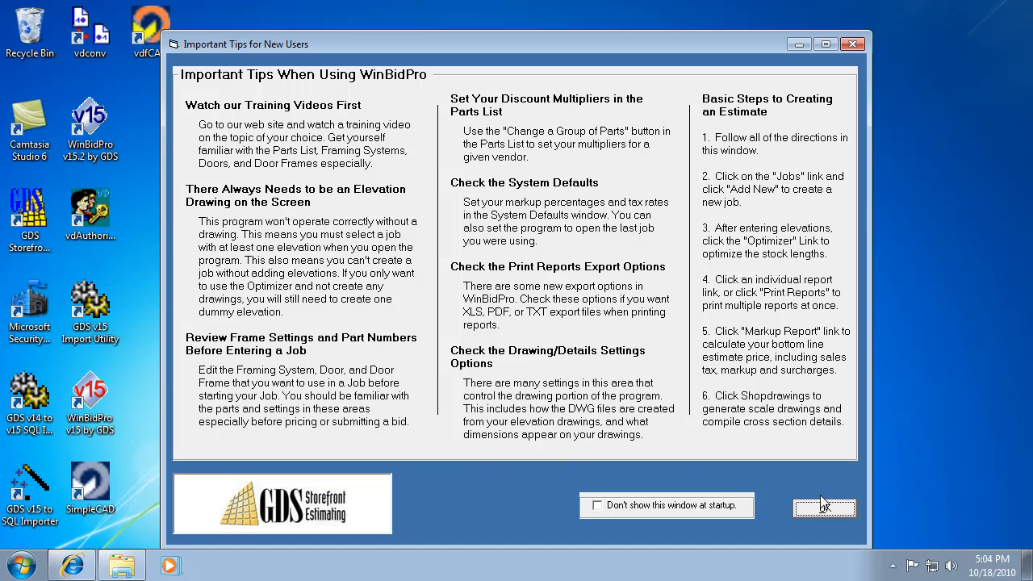
{"action": "left_click", "coordinate": [824, 507]}
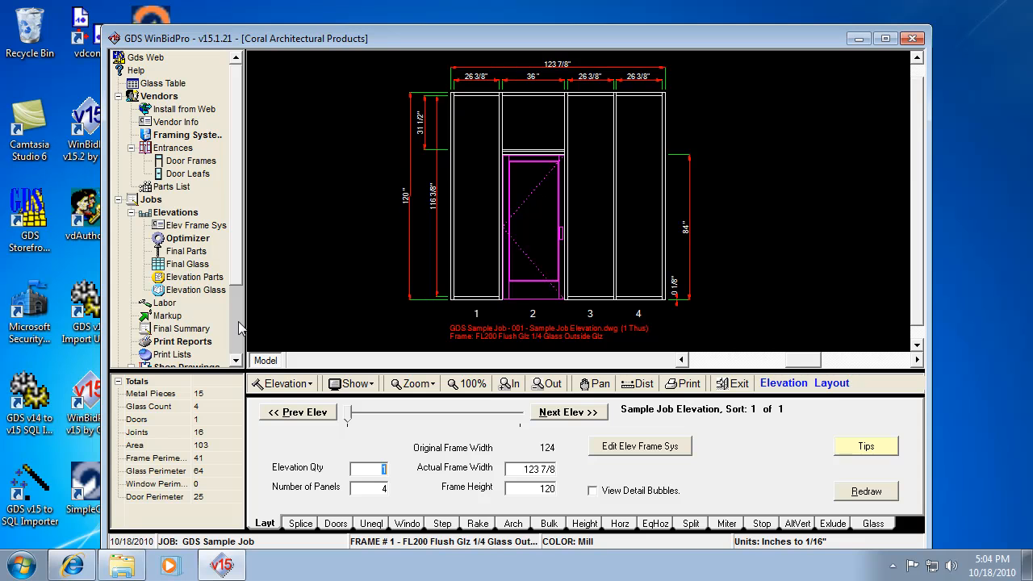
{"action": "left_click", "coordinate": [887, 40]}
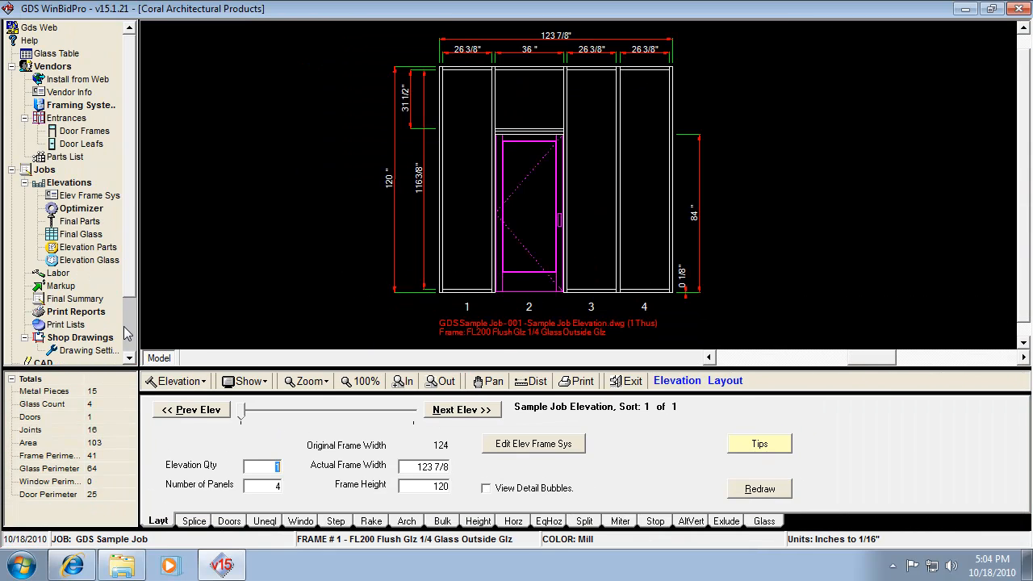
{"action": "scroll", "coordinate": [125, 333], "scroll_direction": "down", "scroll_amount": 2}
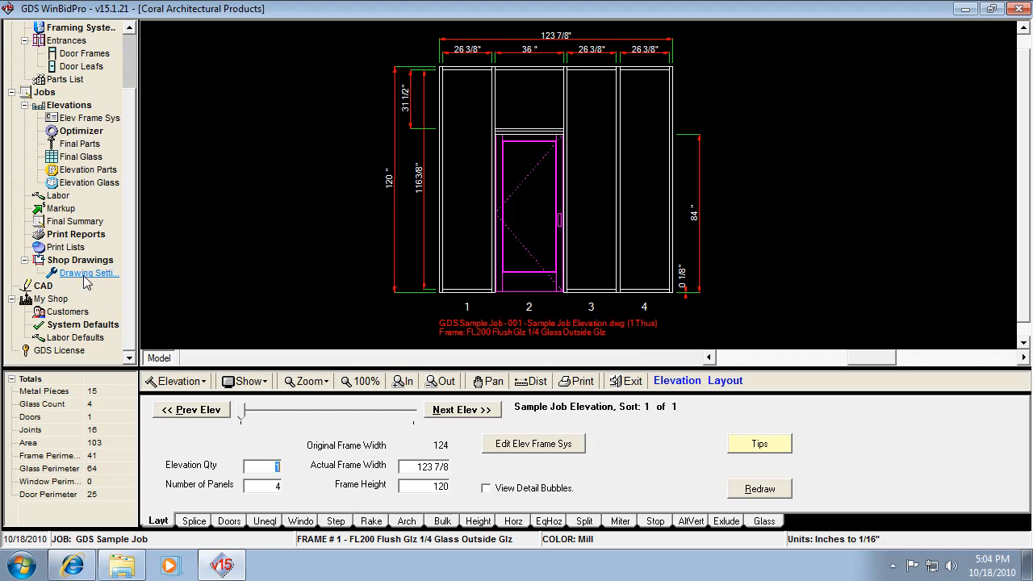
Step: Open the labor defaults and look through the rate and time settings of every frame type up to Other
{"action": "left_click", "coordinate": [80, 338]}
{"action": "left_click", "coordinate": [548, 243]}
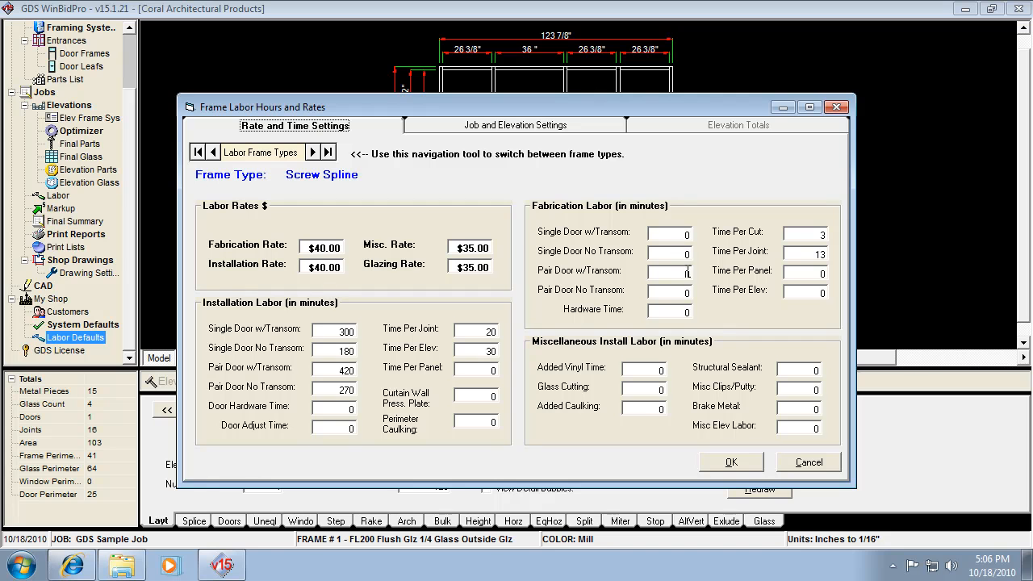
{"action": "left_click", "coordinate": [313, 154]}
{"action": "left_click", "coordinate": [312, 153]}
{"action": "left_click", "coordinate": [312, 155]}
{"action": "left_click", "coordinate": [312, 155]}
{"action": "left_click", "coordinate": [312, 155]}
{"action": "left_click", "coordinate": [312, 153]}
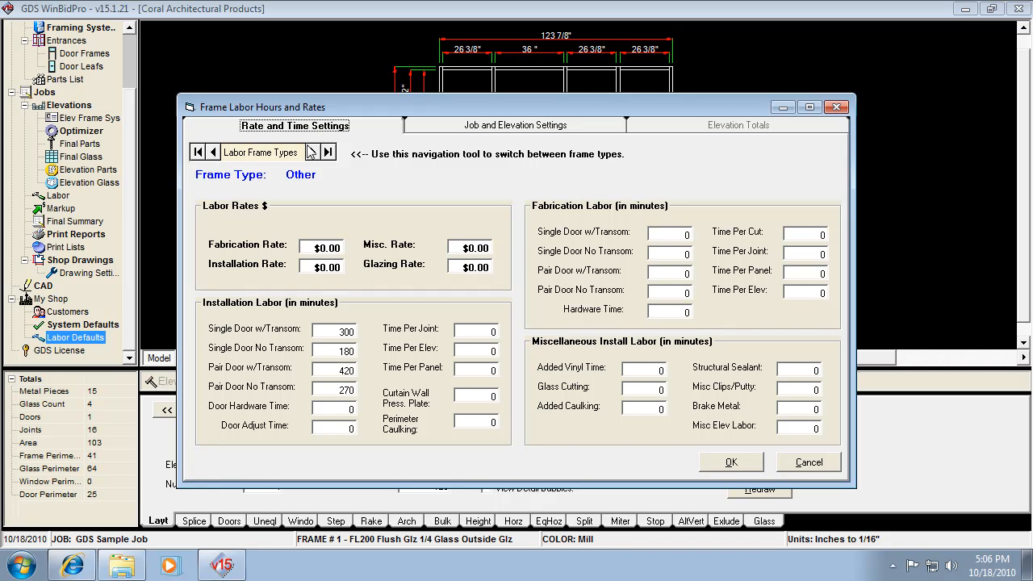
Step: Go back through the labor frame types and examine the installation labor times of Curtain/Pressure Wall
{"action": "left_click", "coordinate": [214, 154]}
{"action": "left_click", "coordinate": [215, 153]}
{"action": "left_click", "coordinate": [215, 153]}
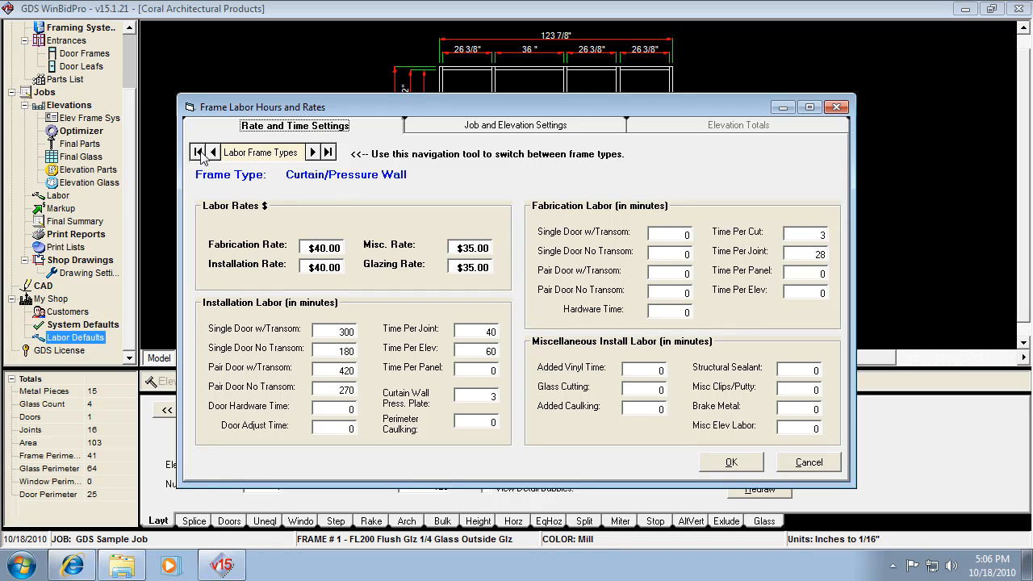
{"action": "left_click", "coordinate": [216, 154]}
{"action": "left_click", "coordinate": [216, 154]}
{"action": "left_click", "coordinate": [312, 152]}
{"action": "left_click", "coordinate": [313, 152]}
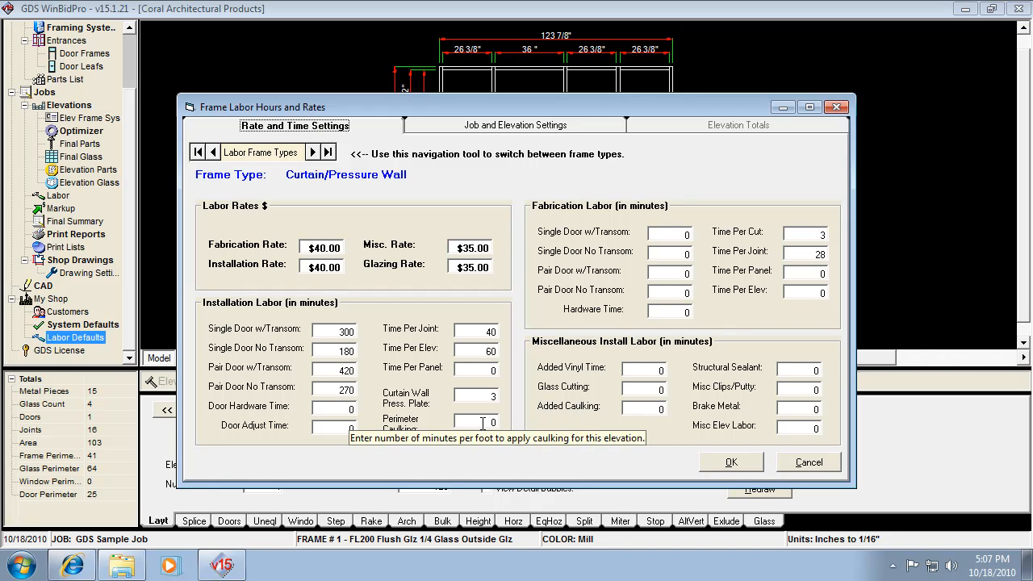
Step: Set the Perimeter Caulking installation time of the Screw Spline frame type to 2 minutes
{"action": "left_click", "coordinate": [198, 154]}
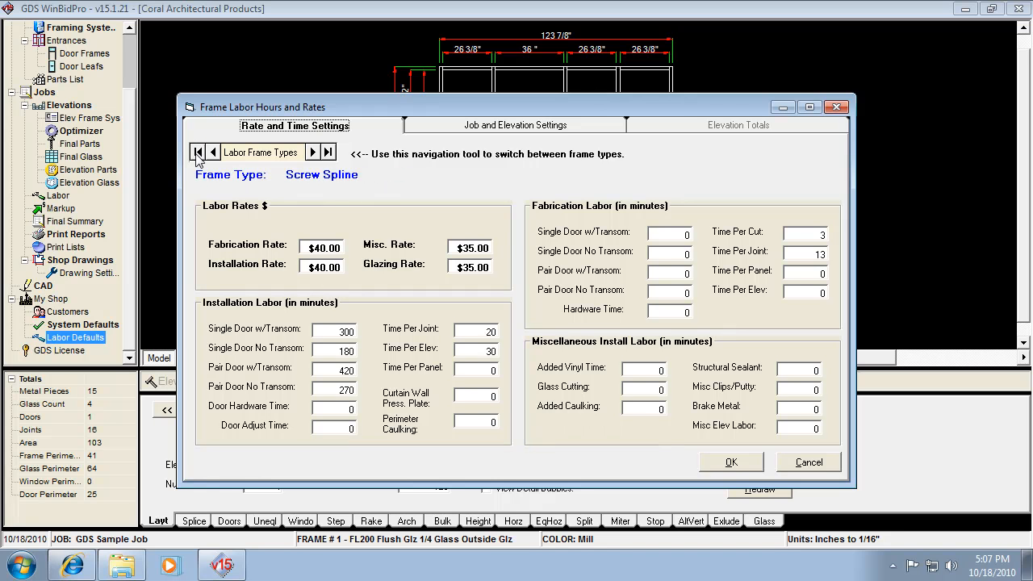
{"action": "left_click", "coordinate": [493, 425]}
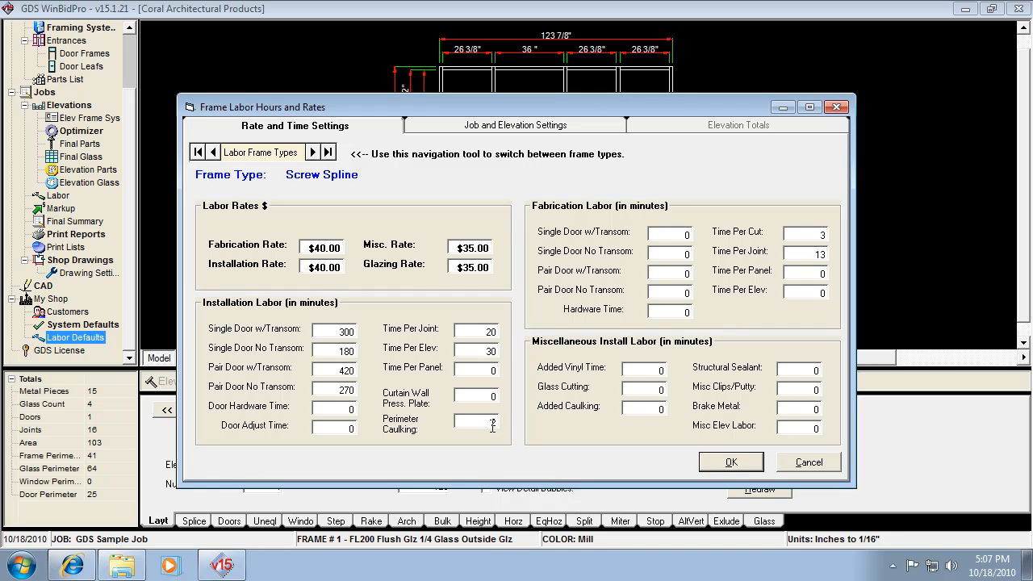
{"action": "type", "text": "2"}
Step: Set the Curtain Wall Press. Plate installation time of the Butt Glazed frame type to 0
{"action": "left_click", "coordinate": [312, 153]}
{"action": "left_click", "coordinate": [313, 153]}
{"action": "left_click", "coordinate": [312, 153]}
{"action": "double_click", "coordinate": [491, 398]}
{"action": "key", "text": "BackSpace"}
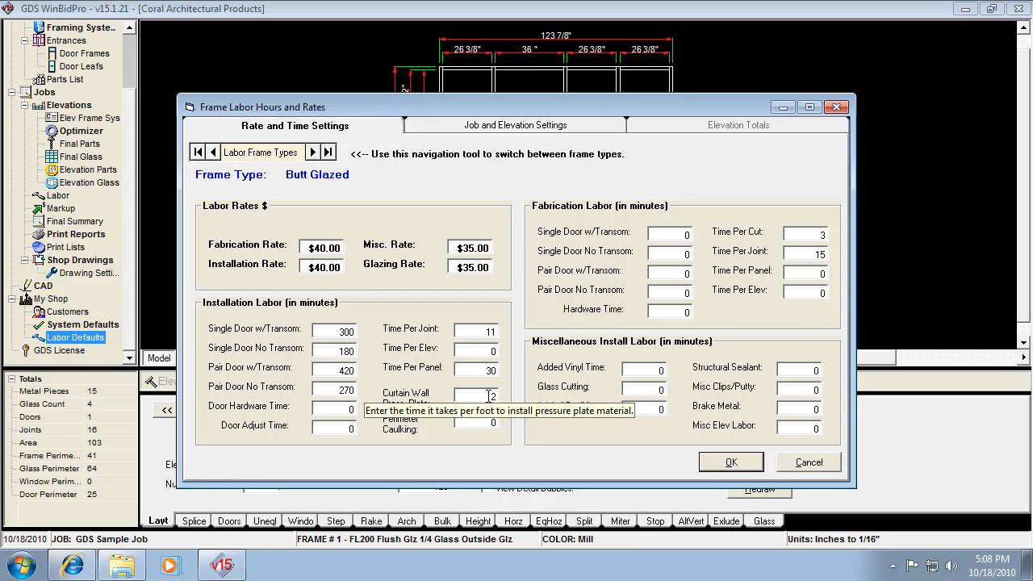
{"action": "double_click", "coordinate": [495, 397]}
{"action": "type", "text": "0"}
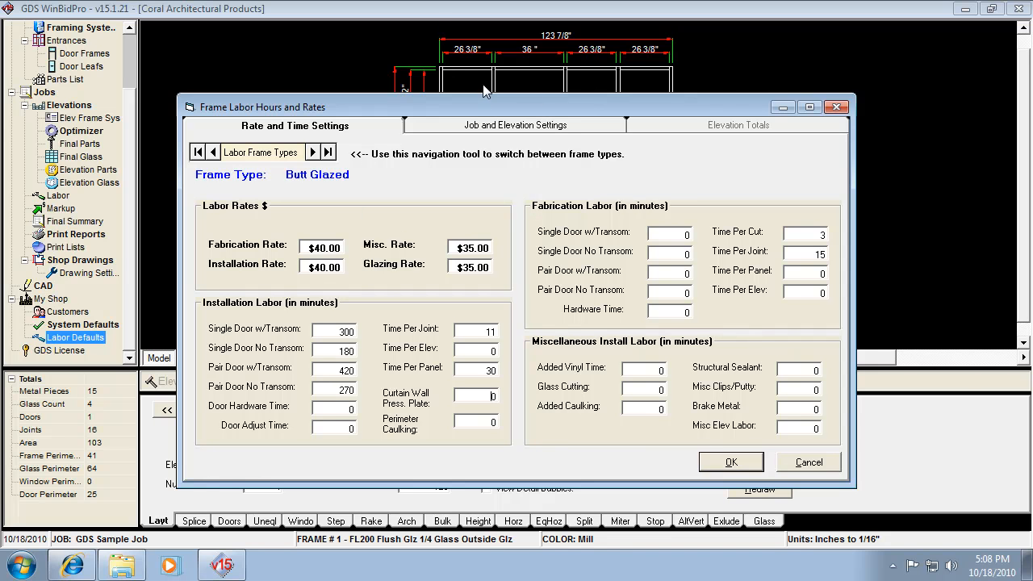
Step: Review the general job-related labor charges against the rate and time settings of the Butt Glazed frame type
{"action": "left_click", "coordinate": [487, 129]}
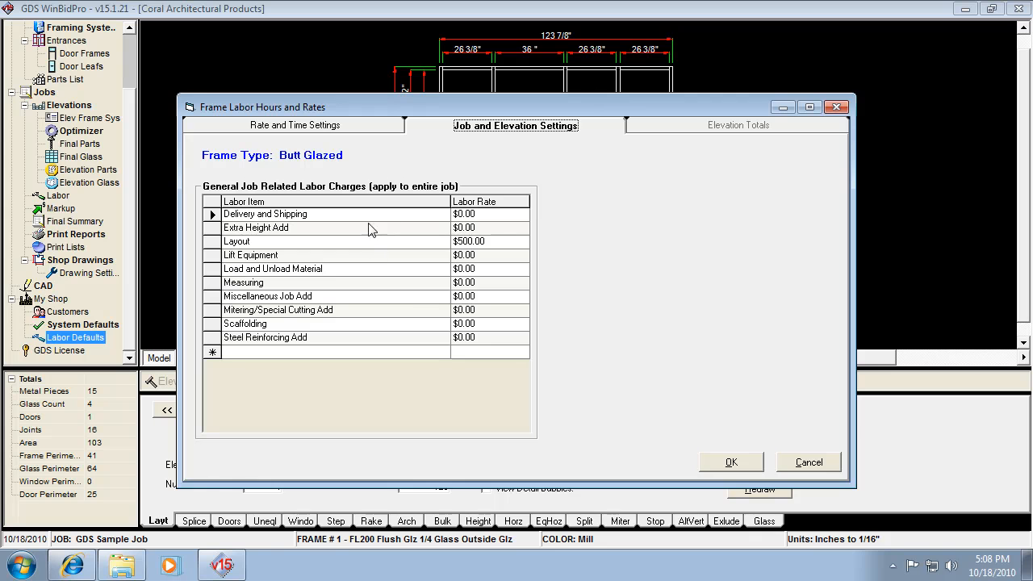
{"action": "left_click", "coordinate": [350, 127]}
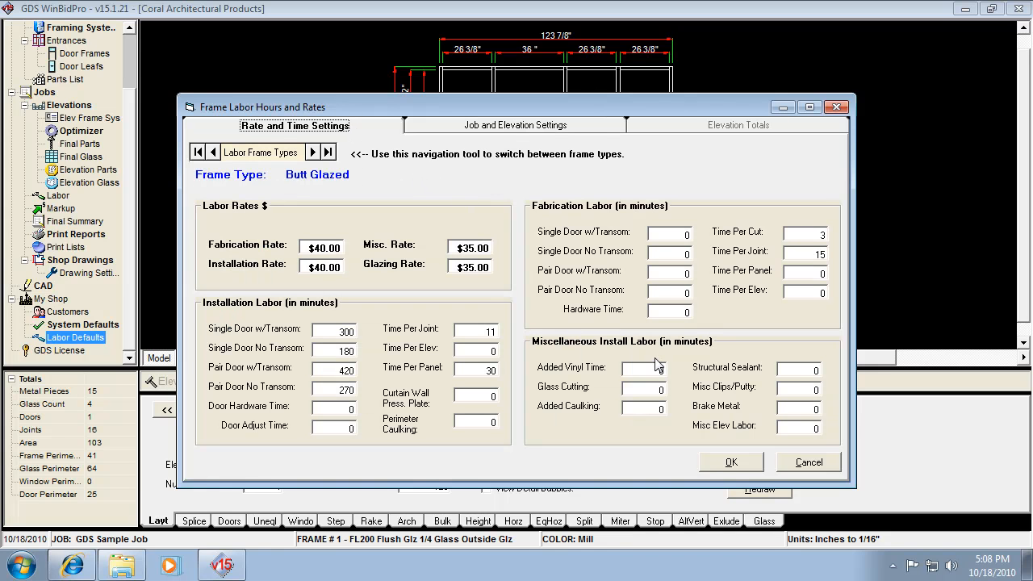
{"action": "left_click", "coordinate": [538, 129]}
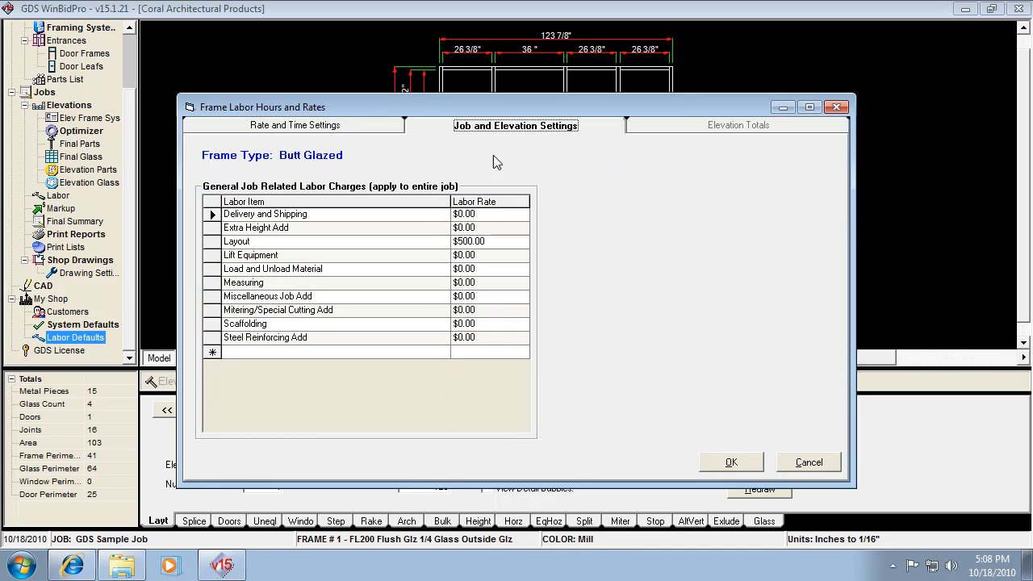